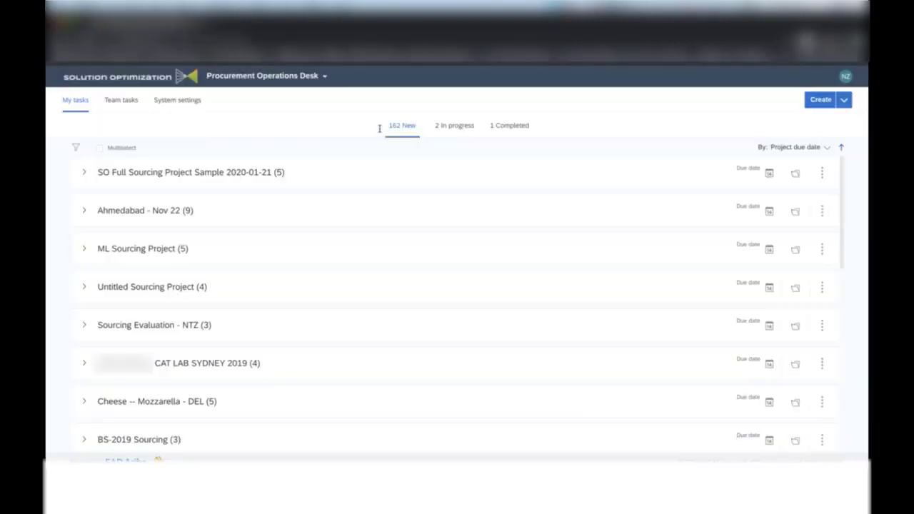
Step: Open the queue management settings and start creating a new queue
click(183, 103)
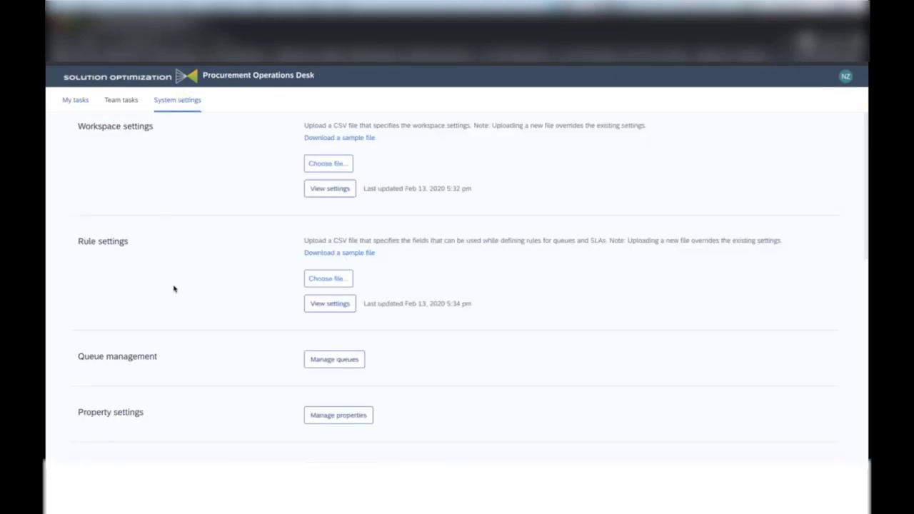
scroll(174, 289, down, 3)
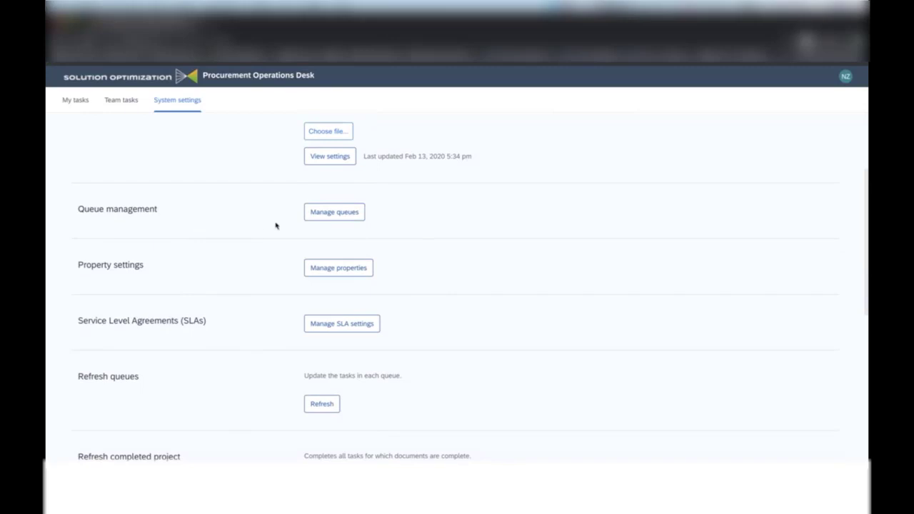
click(331, 213)
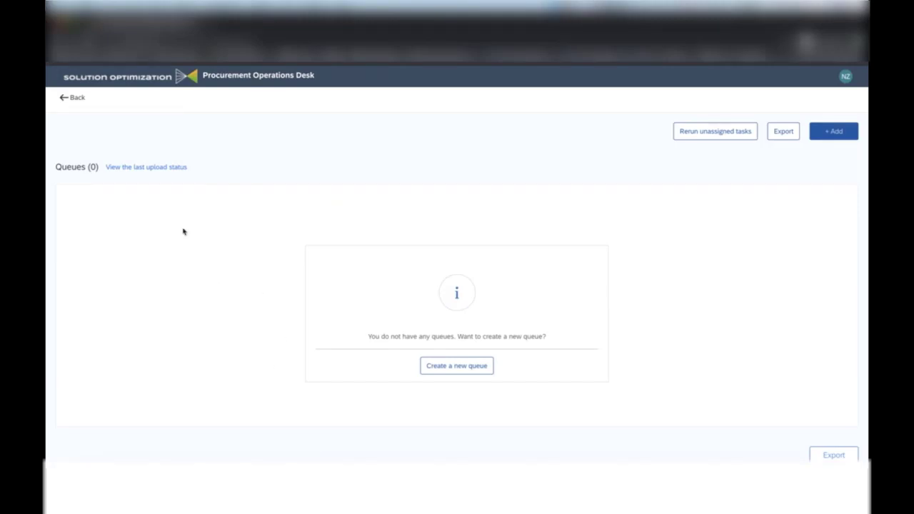
click(454, 367)
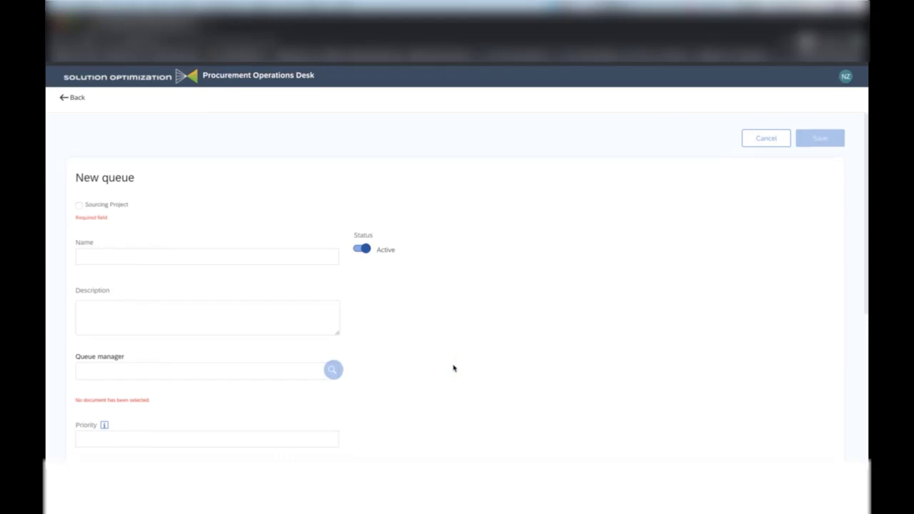
Step: Apply the new queue to Sourcing Project documents and name it "customer self service queue"
scroll(453, 367, down, 1)
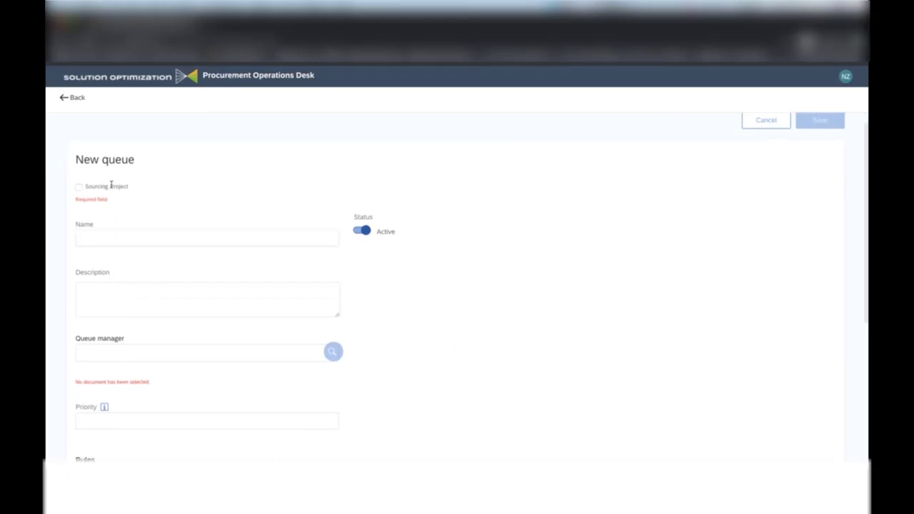
click(80, 188)
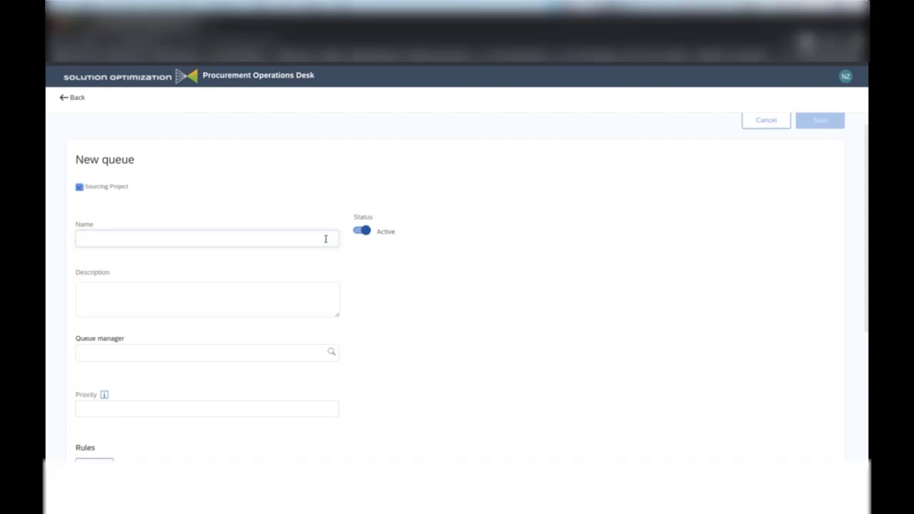
scroll(270, 250, down, 1)
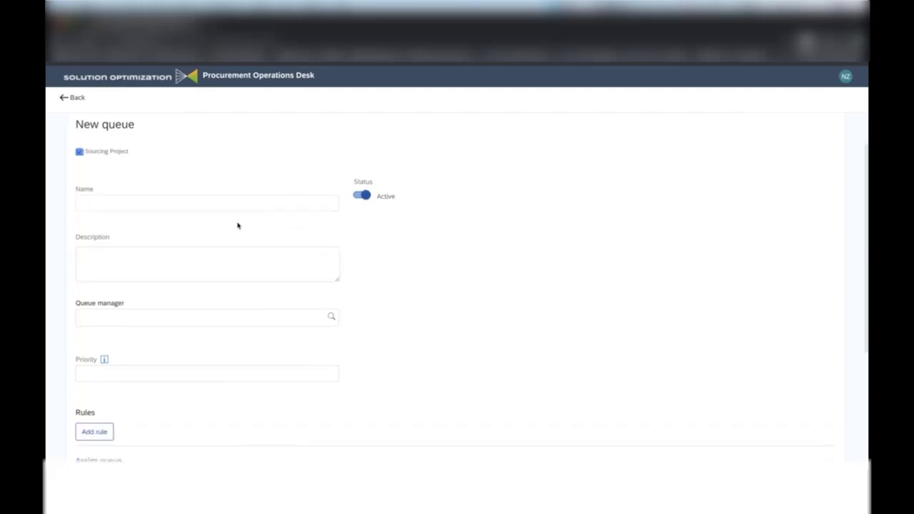
click(220, 206)
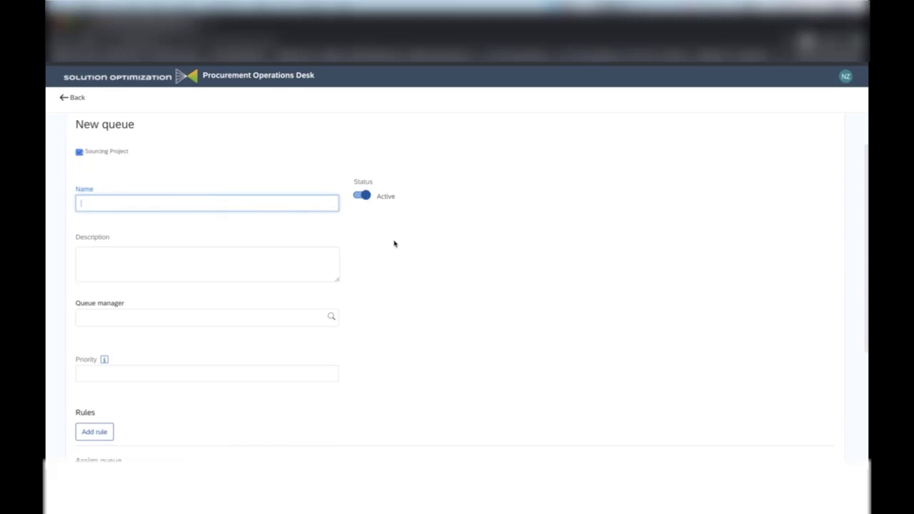
text(customer self service queue)
Step: Copy the queue's name into its description so that it reads "customer self service queue"
key(ctrl+a)
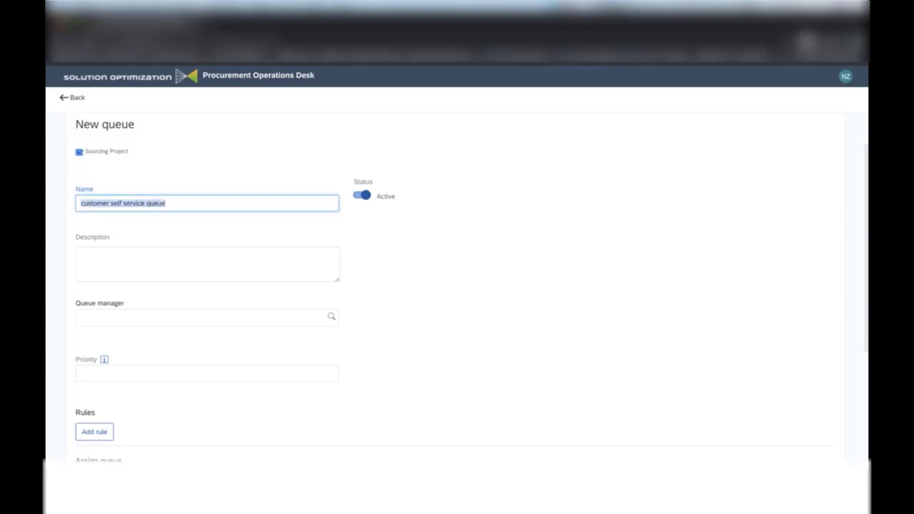
key(ctrl+c)
click(275, 272)
key(ctrl+v)
Step: Search the members by name for "lab" and assign CAT Lab User 3 as the queue manager
scroll(355, 324, down, 1)
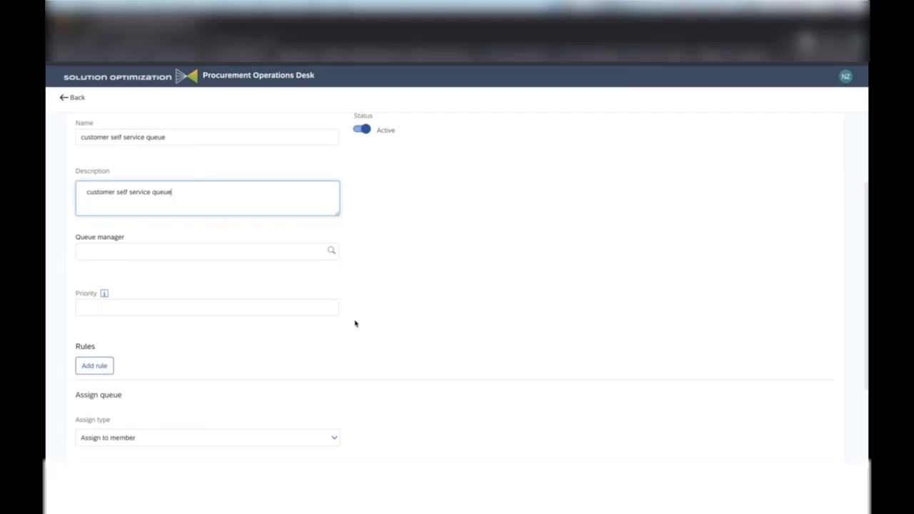
click(330, 254)
text(labi)
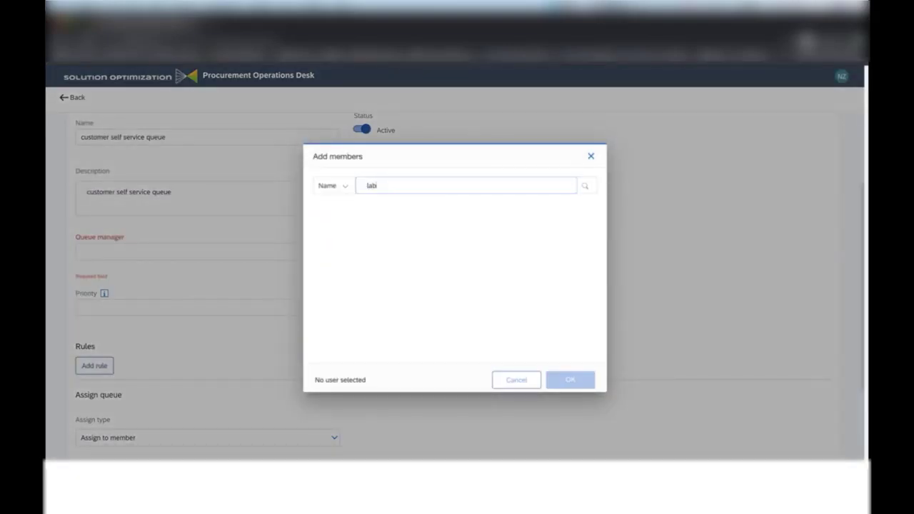
key(BackSpace)
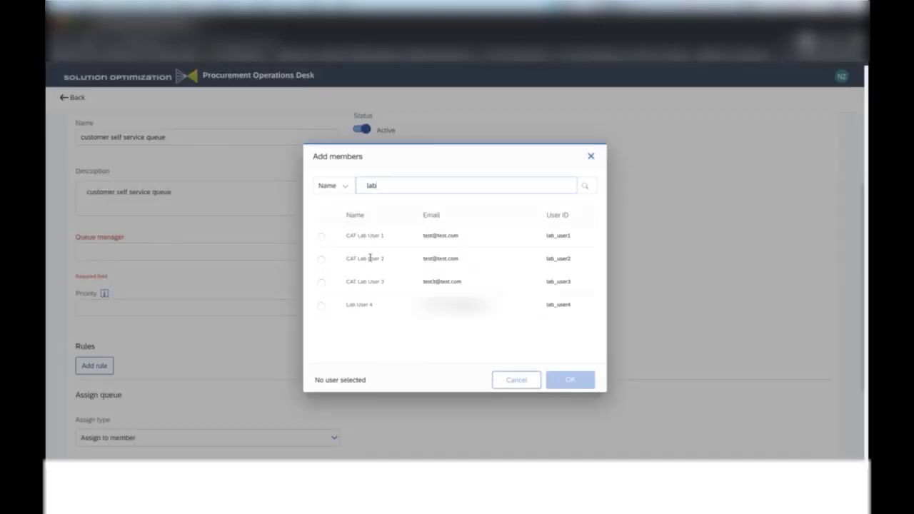
click(322, 282)
click(571, 379)
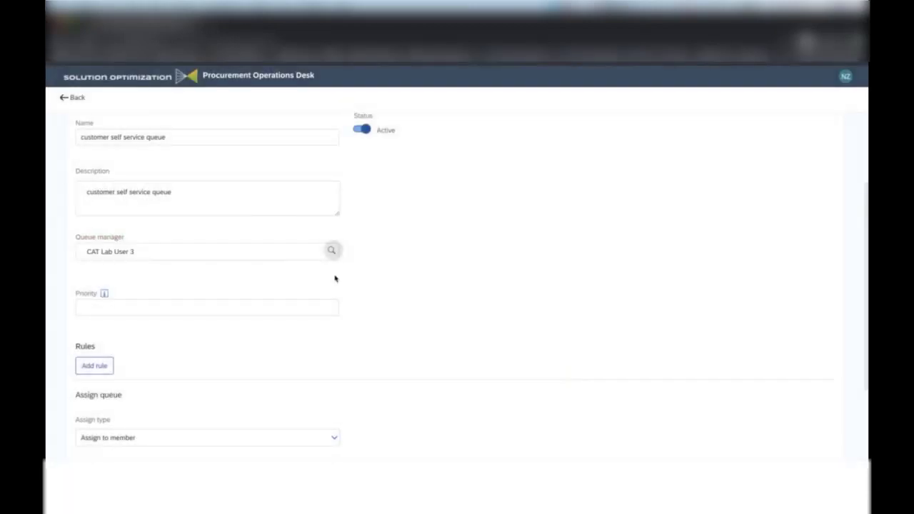
Step: Set the queue's priority to 1
click(312, 301)
scroll(315, 300, down, 1)
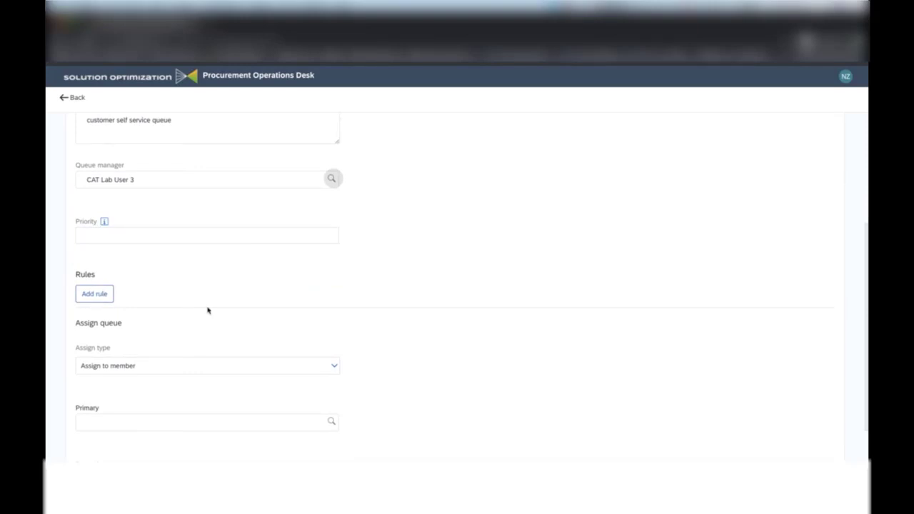
click(148, 239)
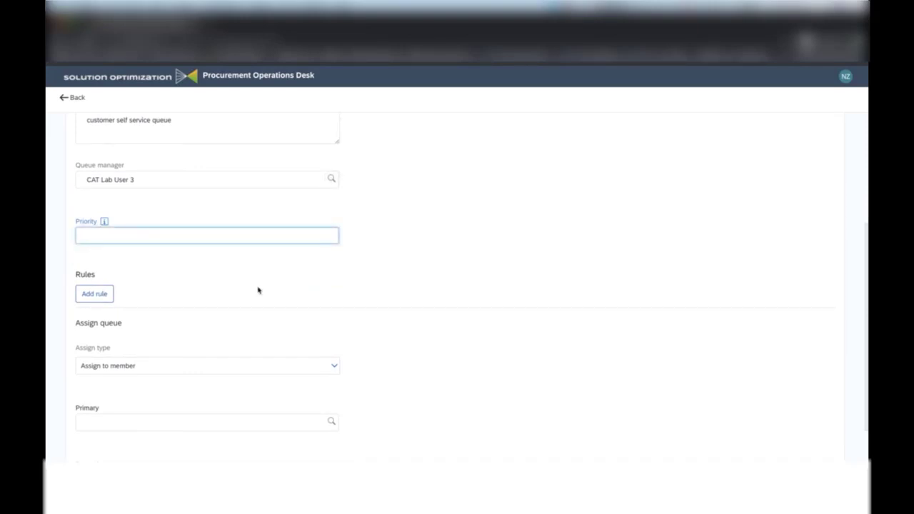
text(1)
click(358, 262)
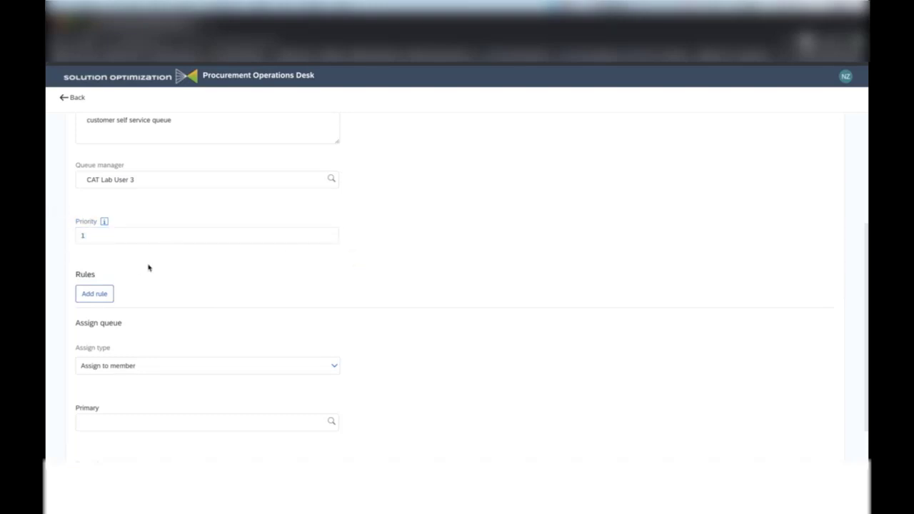
Step: Add a queue rule requiring Location to equal Australia, chosen from the Asia Pacific region
scroll(148, 268, down, 1)
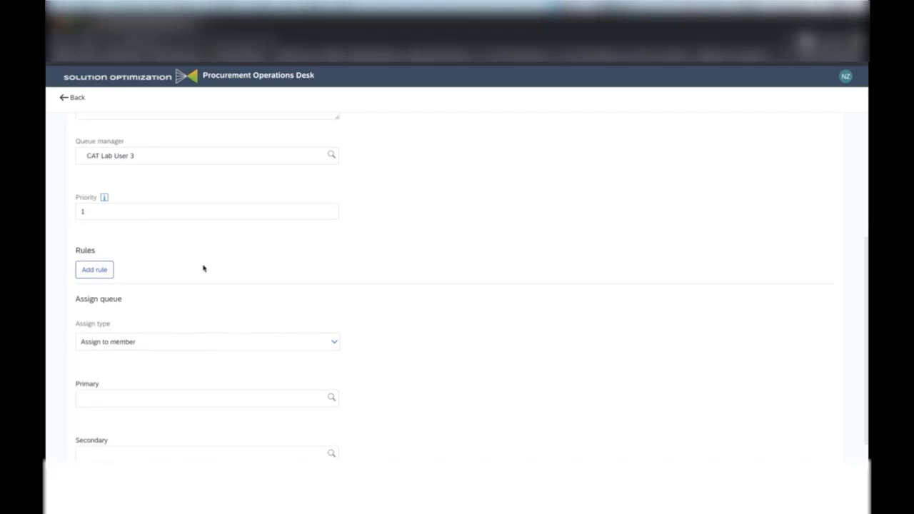
scroll(203, 268, down, 1)
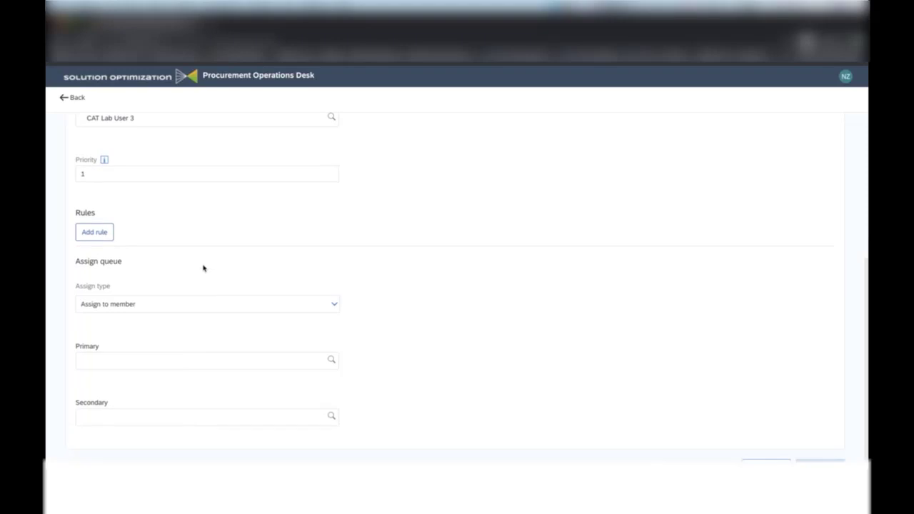
scroll(203, 268, down, 1)
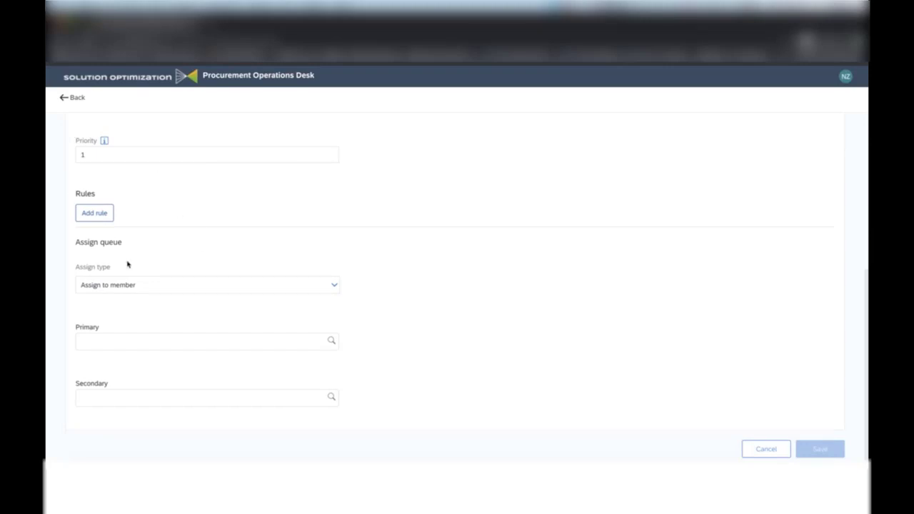
scroll(136, 265, up, 1)
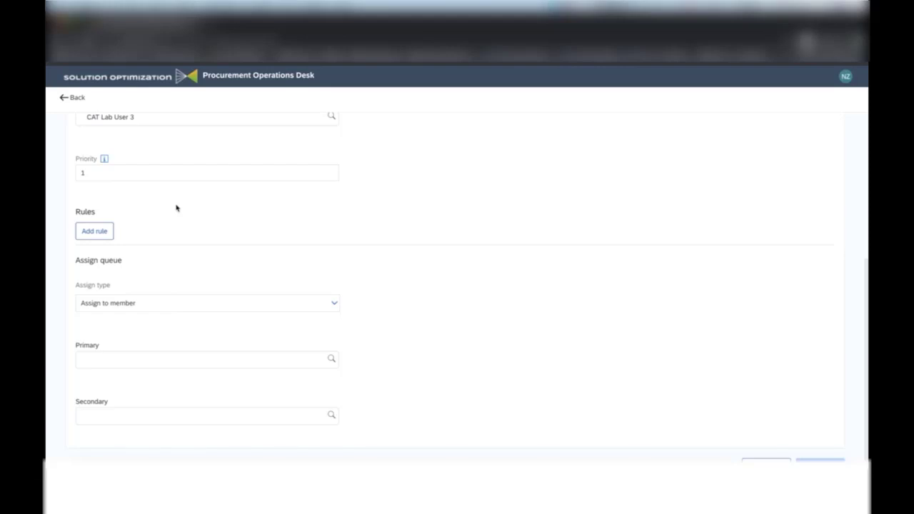
click(100, 230)
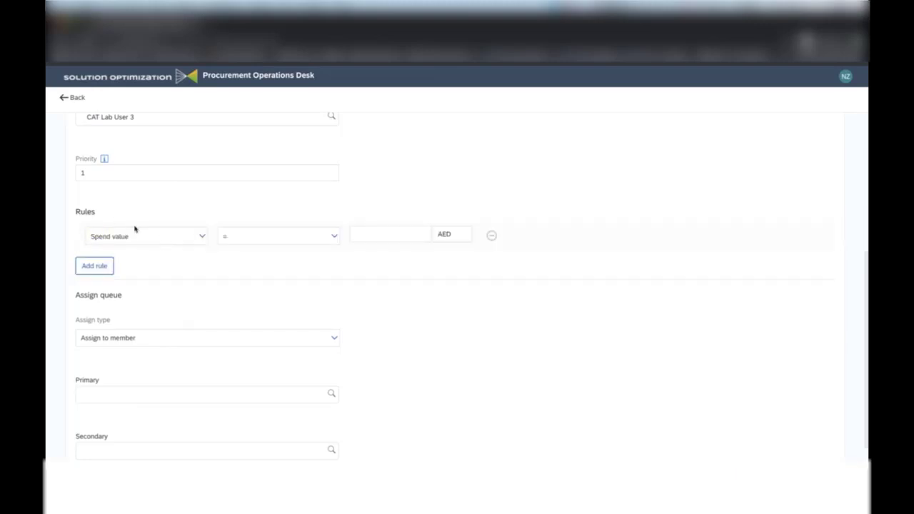
click(168, 236)
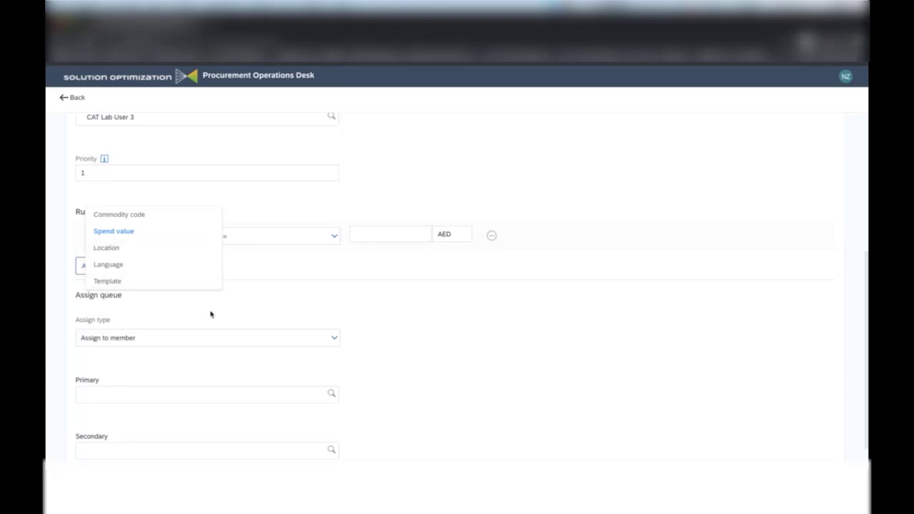
click(131, 250)
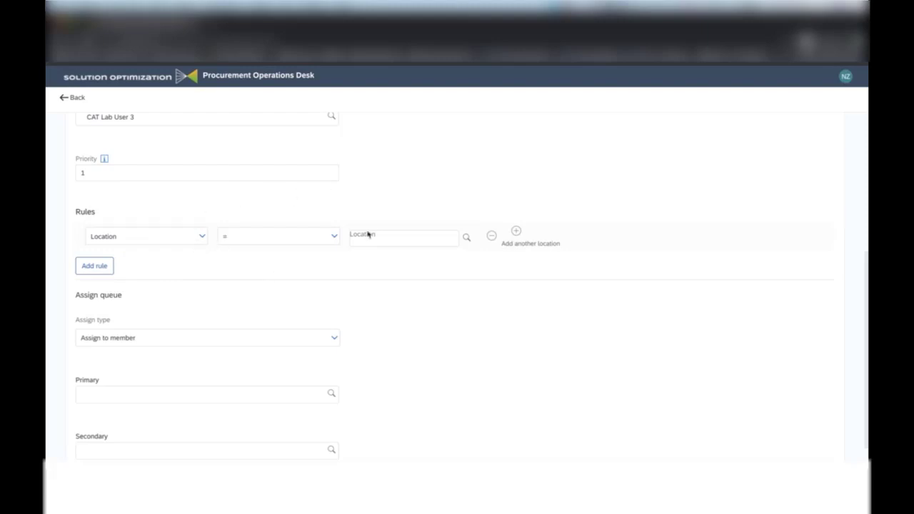
click(395, 236)
click(469, 239)
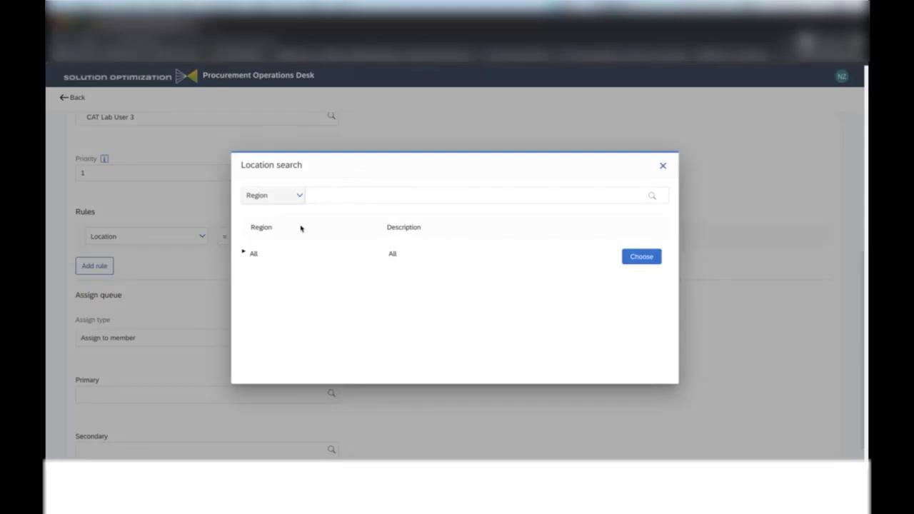
click(243, 253)
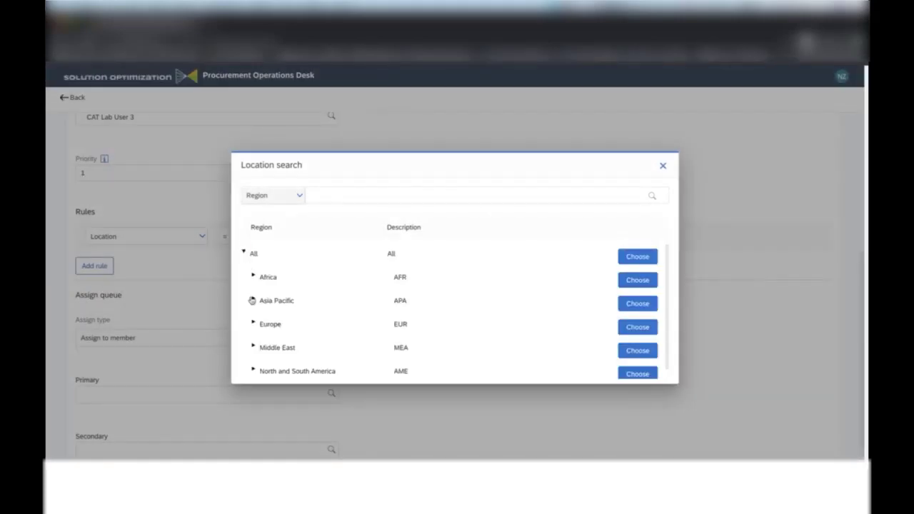
click(252, 300)
click(634, 333)
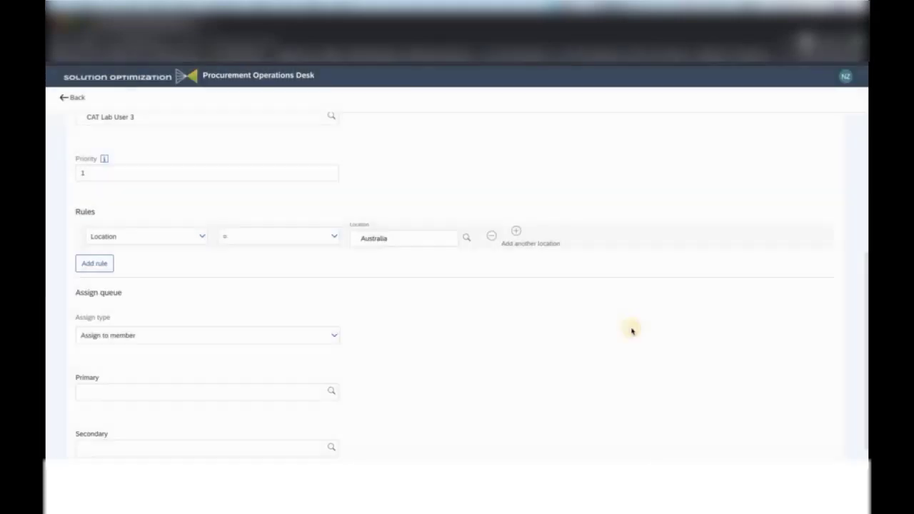
Step: Try the Assign to member, Balance workload and Assign to owner assignment types for the queue
scroll(632, 332, down, 1)
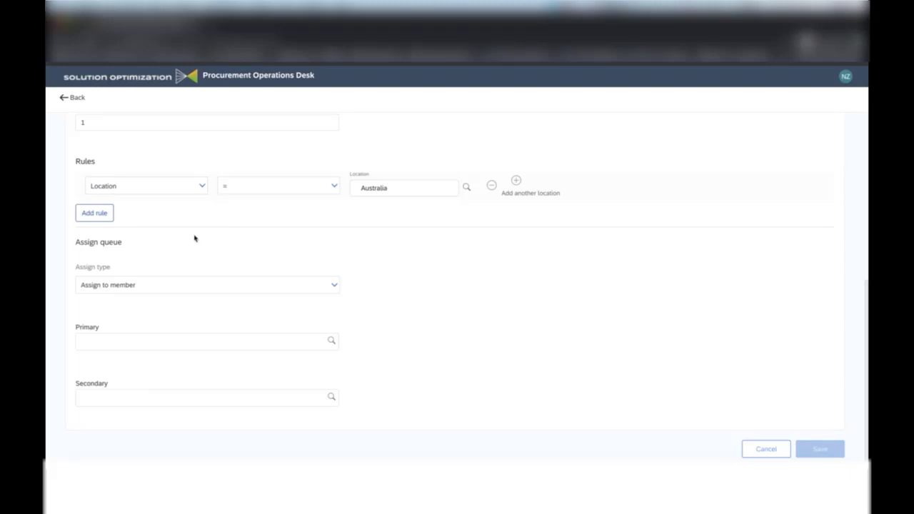
click(156, 285)
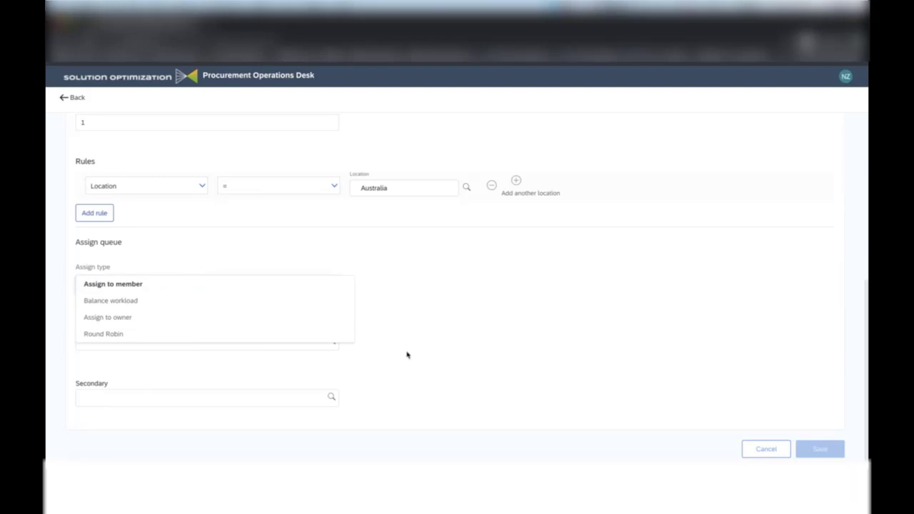
click(150, 285)
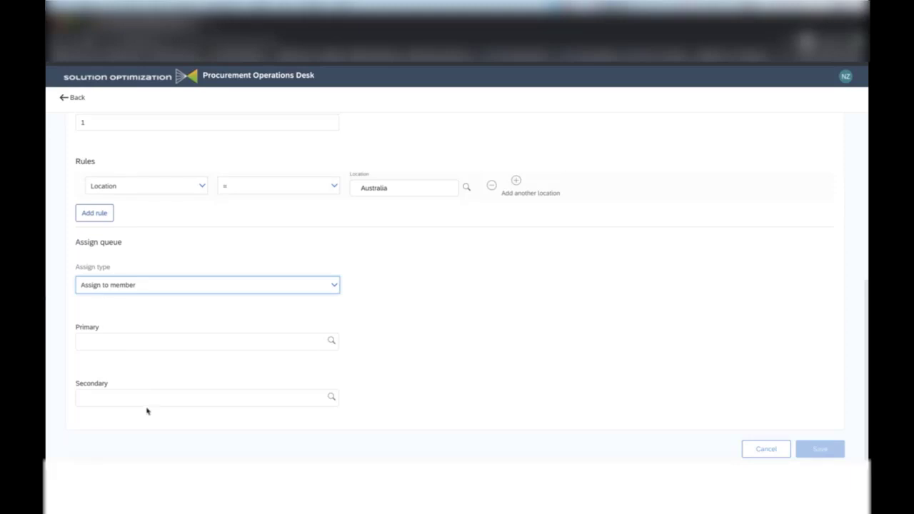
click(122, 286)
click(143, 303)
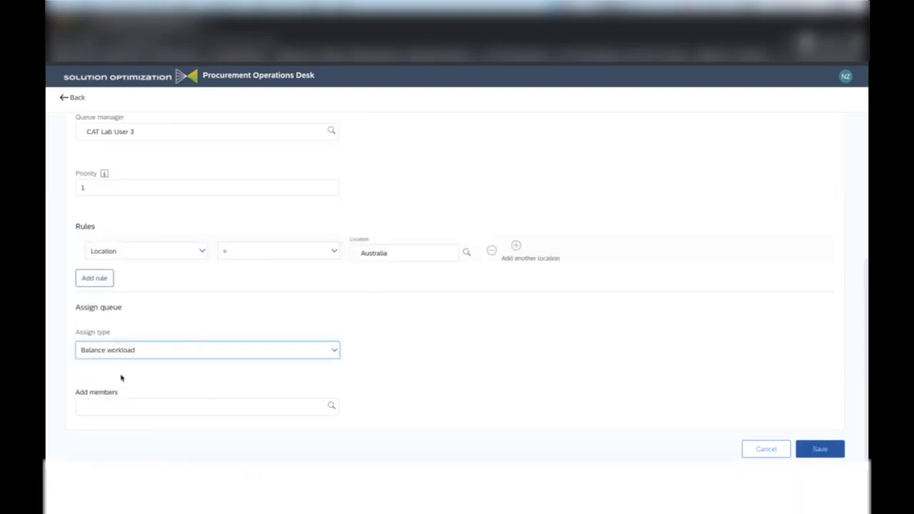
click(155, 409)
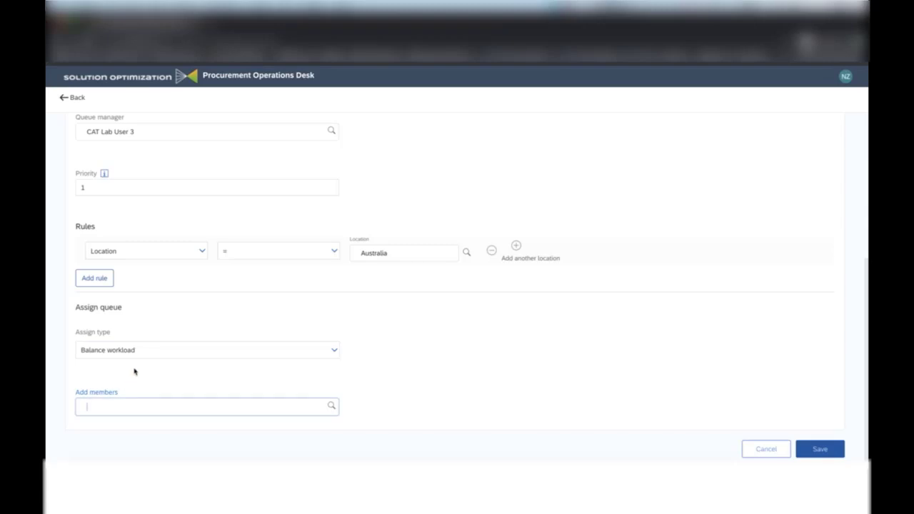
click(178, 356)
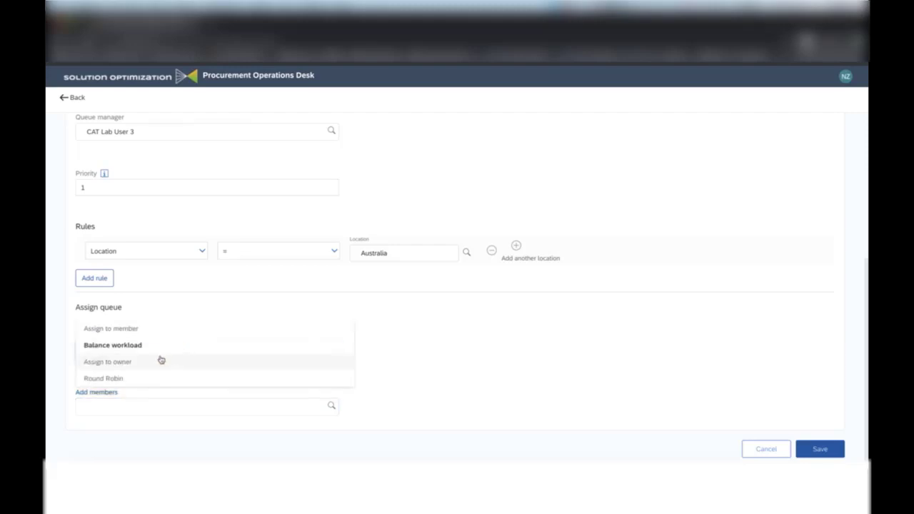
click(162, 362)
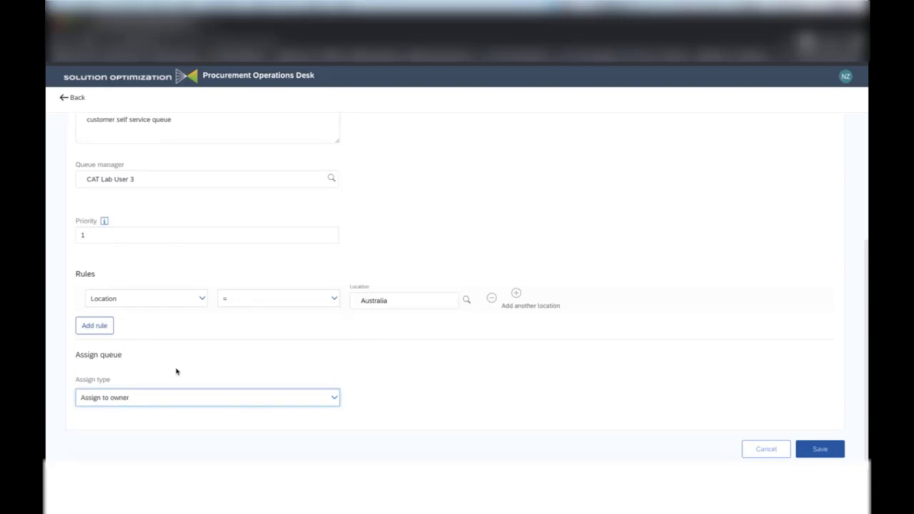
Step: Set the queue's assign type to Round Robin
click(147, 398)
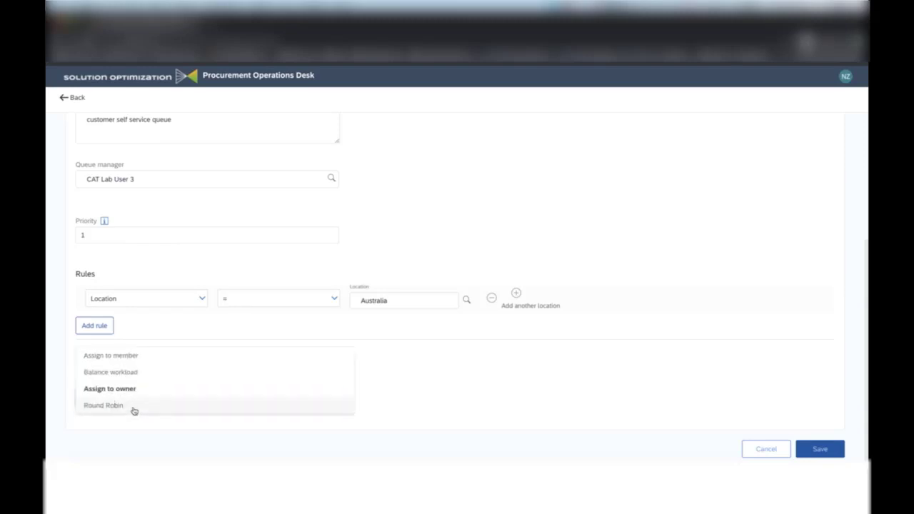
click(121, 413)
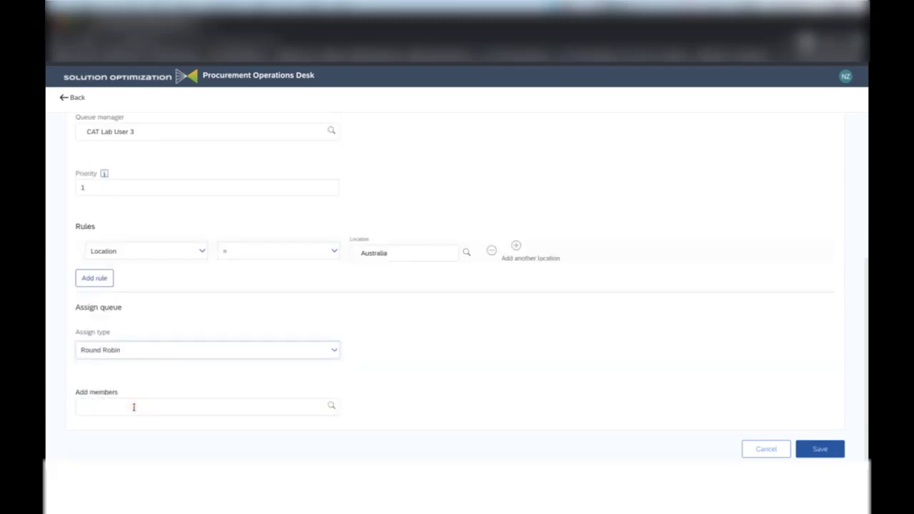
Step: Set the queue's assign type to Balance workload and add CAT Lab User 1 as a member, found by searching names for "lab"
click(147, 346)
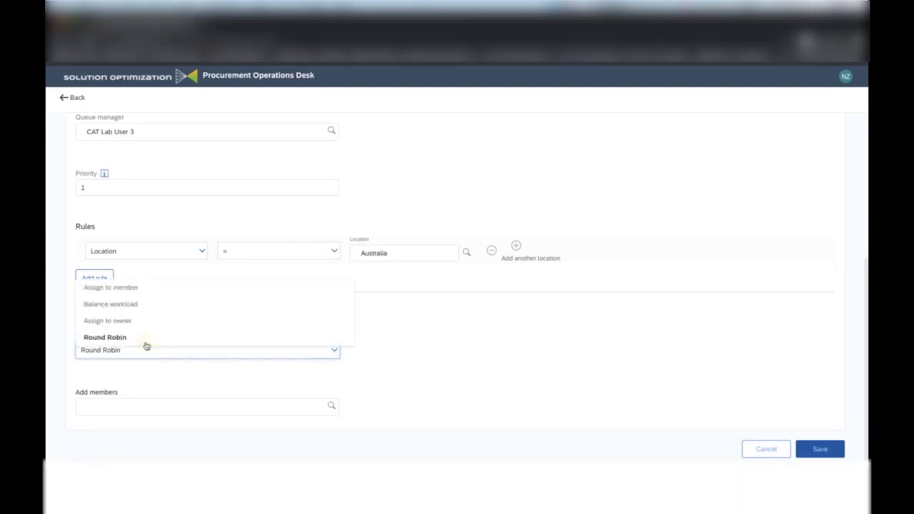
click(121, 305)
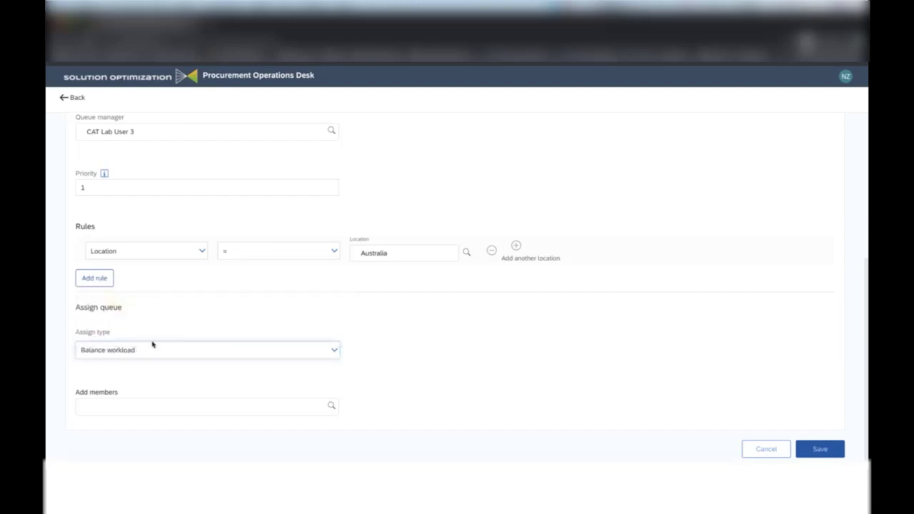
click(176, 406)
click(332, 407)
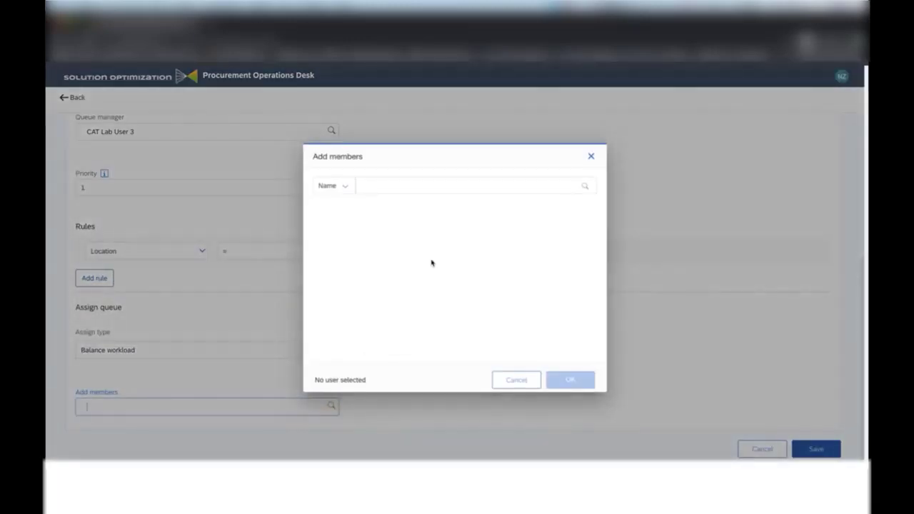
click(420, 187)
text(lab)
key(Return)
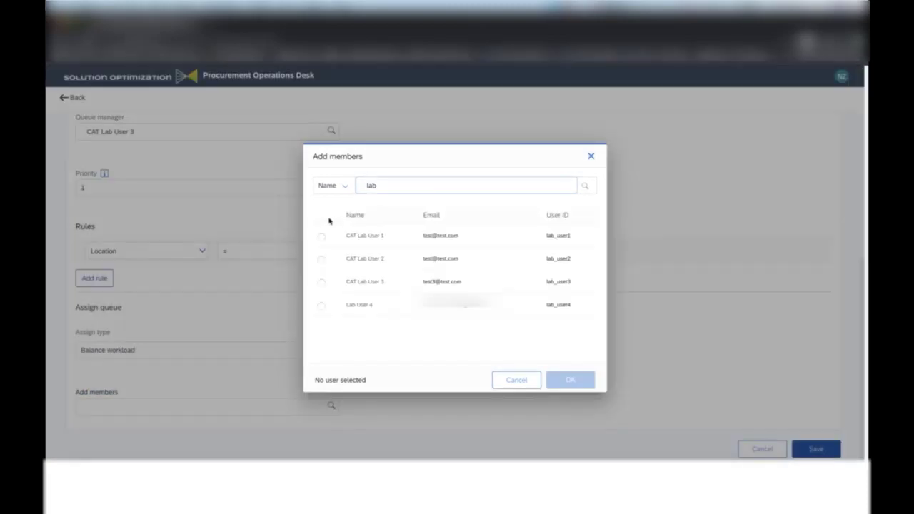
click(321, 236)
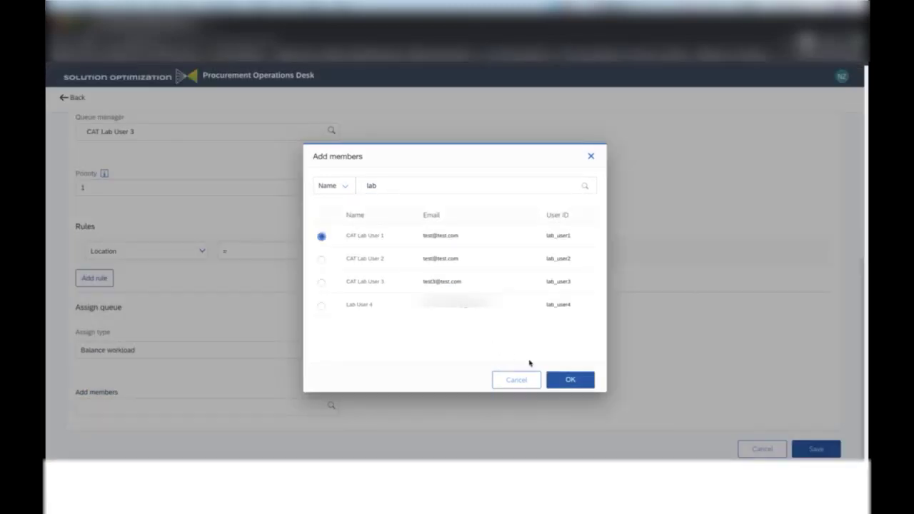
click(564, 379)
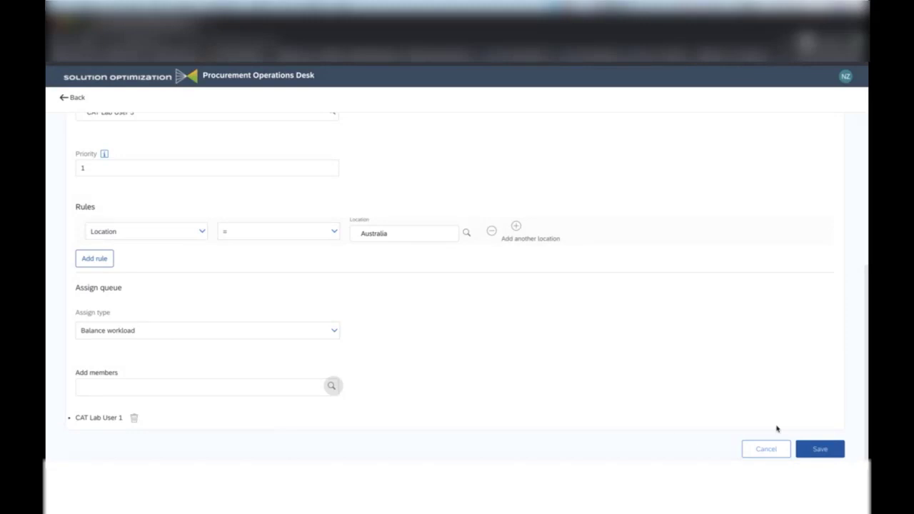
Step: Save the new customer self service queue
scroll(777, 429, up, 5)
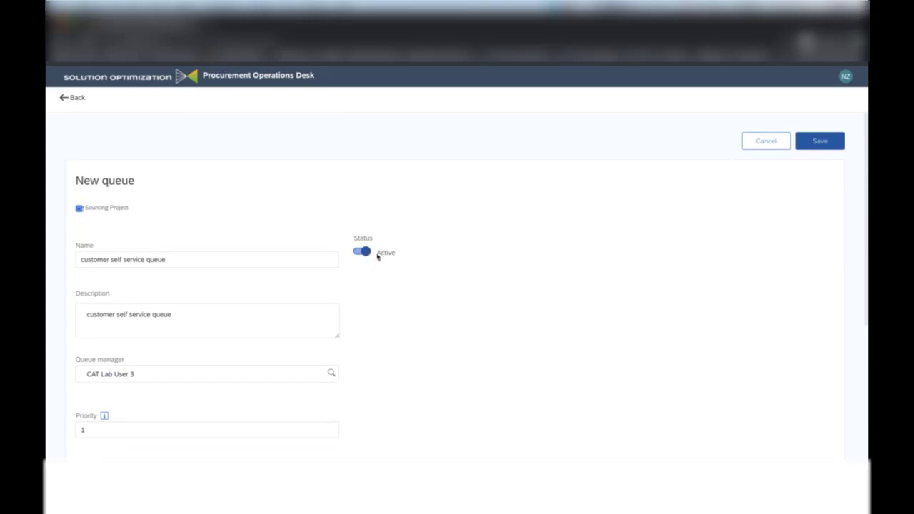
click(821, 142)
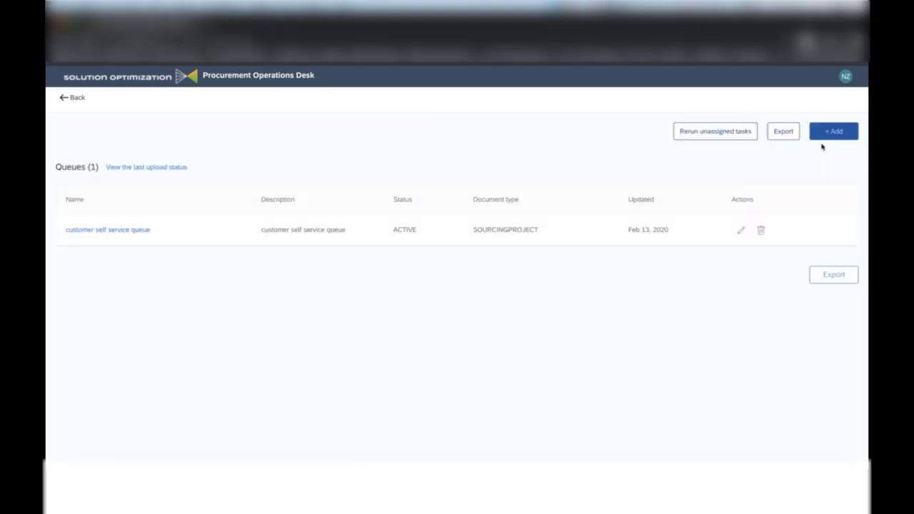